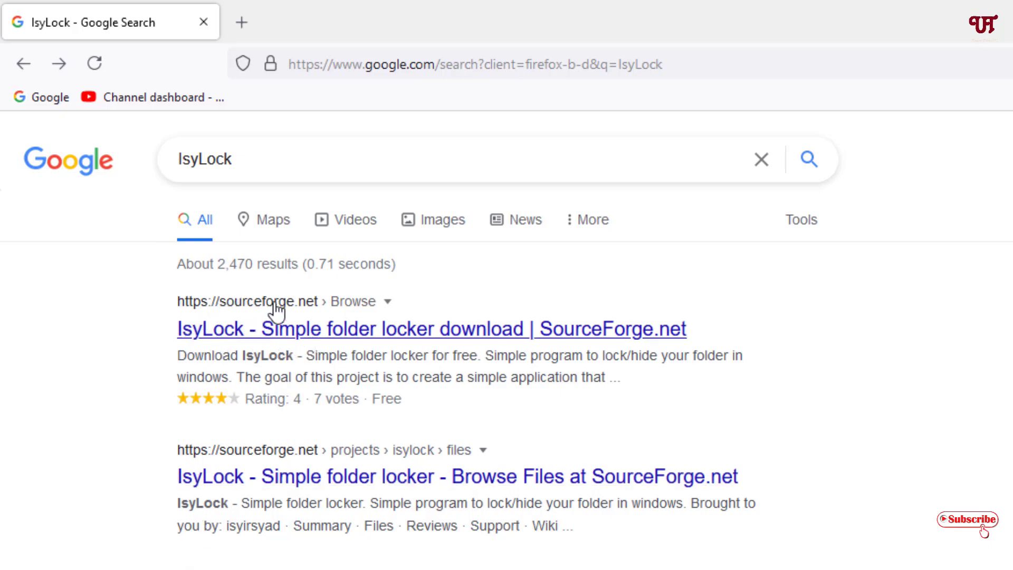
Step: Download IsyLock_V1_0_13.zip from the IsyLock SourceForge project page and save it to disk
{"action": "left_click", "coordinate": [312, 341]}
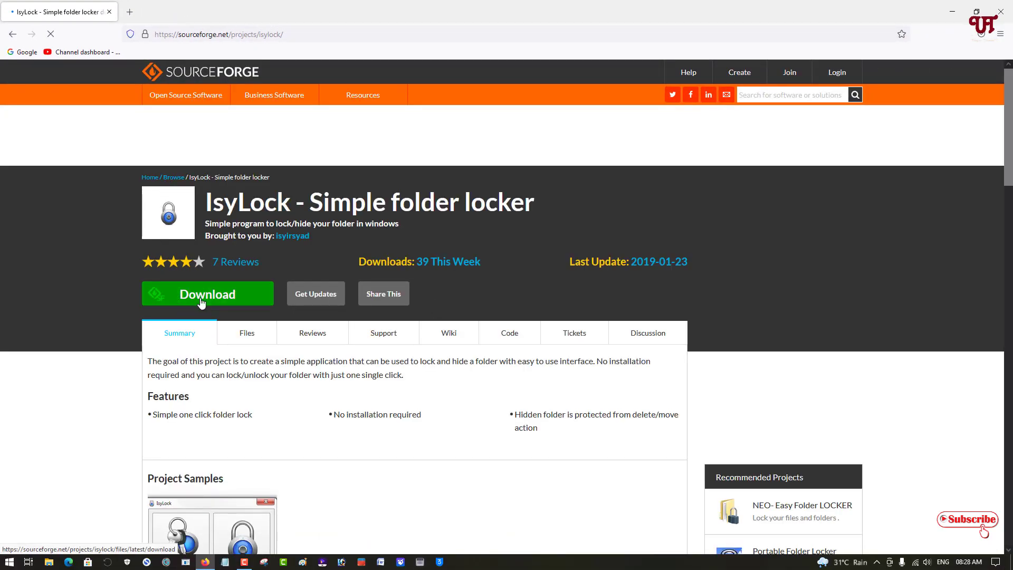
{"action": "left_click", "coordinate": [202, 298]}
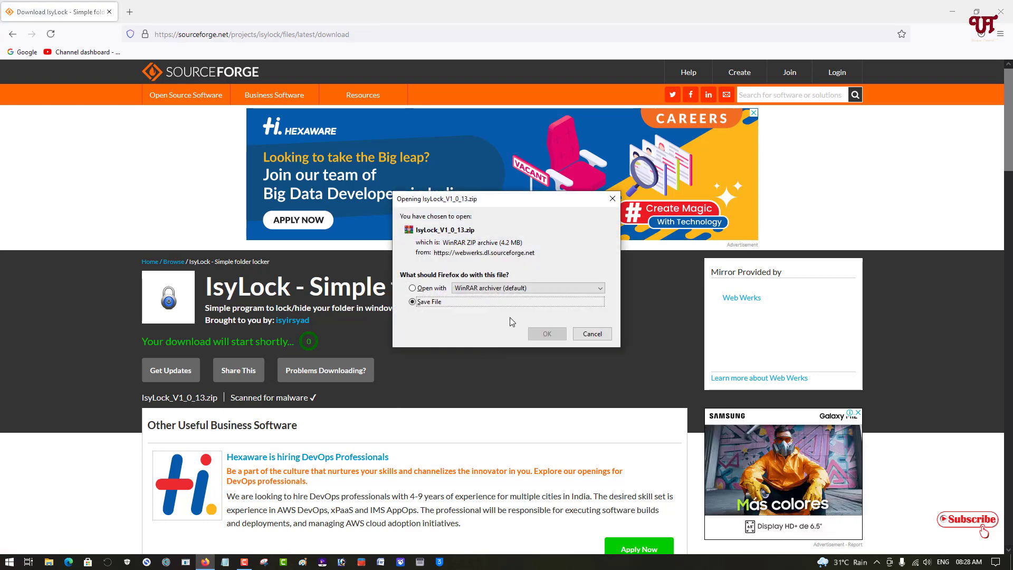
{"action": "left_click", "coordinate": [546, 335]}
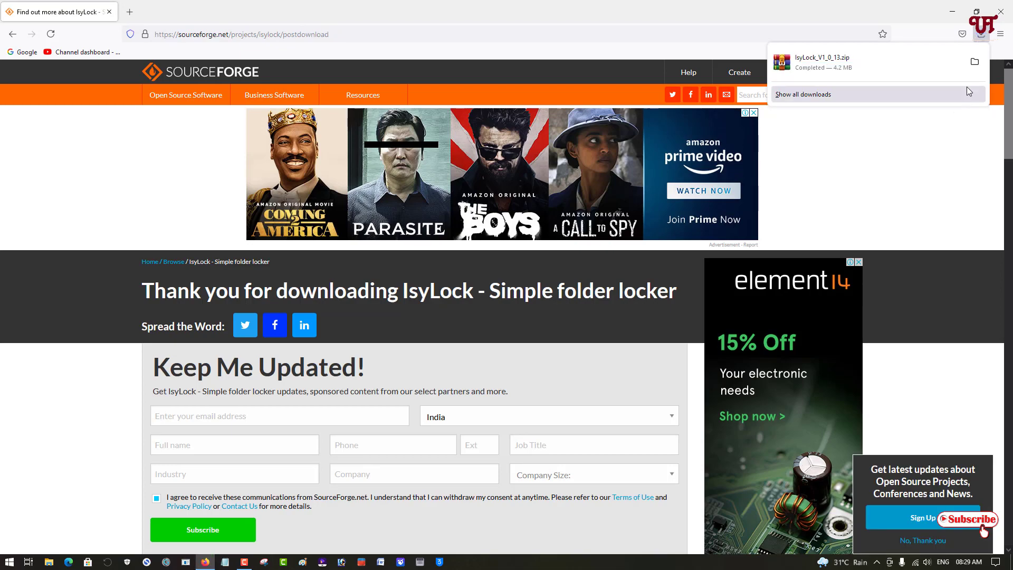
Step: Extract IsyLock_V1_0_13.zip with WinRAR and open the extracted IsyLock_V1_0_13 folder
{"action": "left_click", "coordinate": [965, 69]}
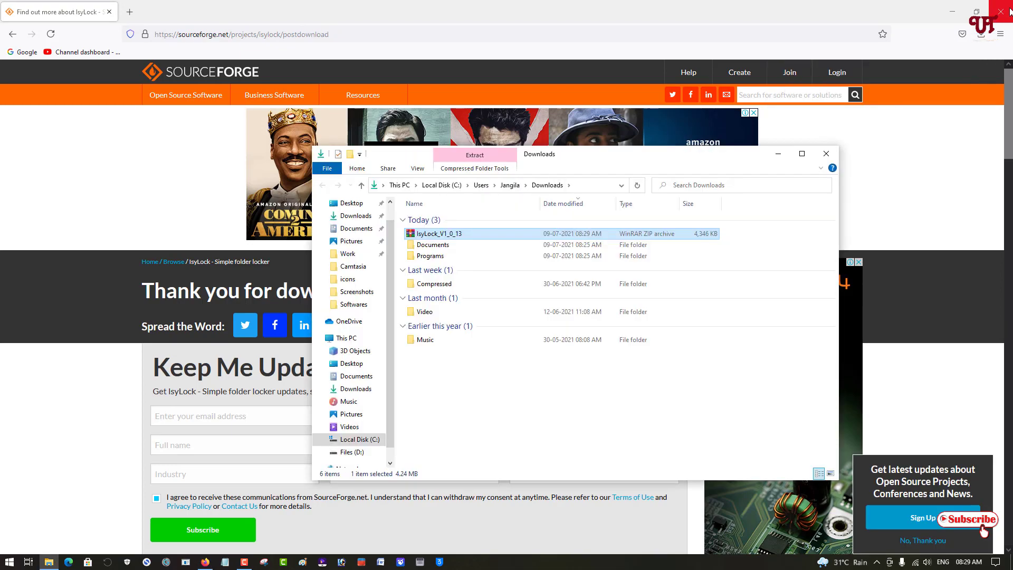
{"action": "key", "text": "super+Home"}
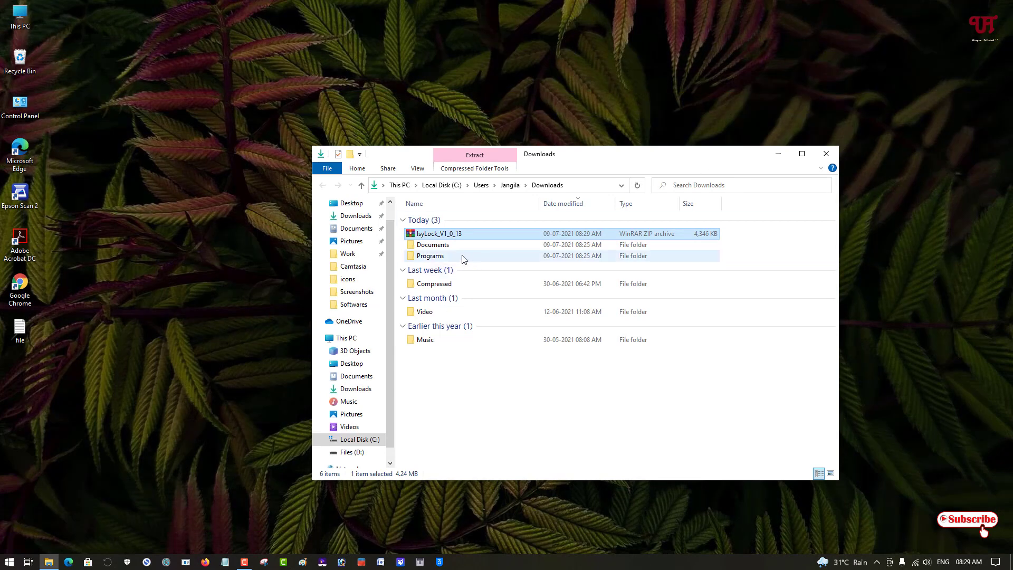
{"action": "double_click", "coordinate": [428, 239]}
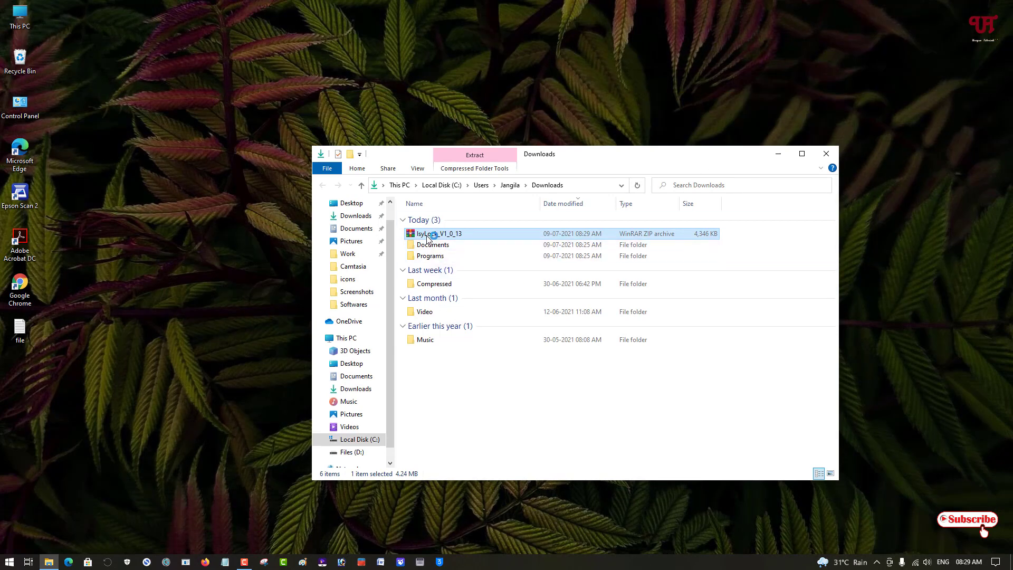
{"action": "left_click", "coordinate": [122, 104]}
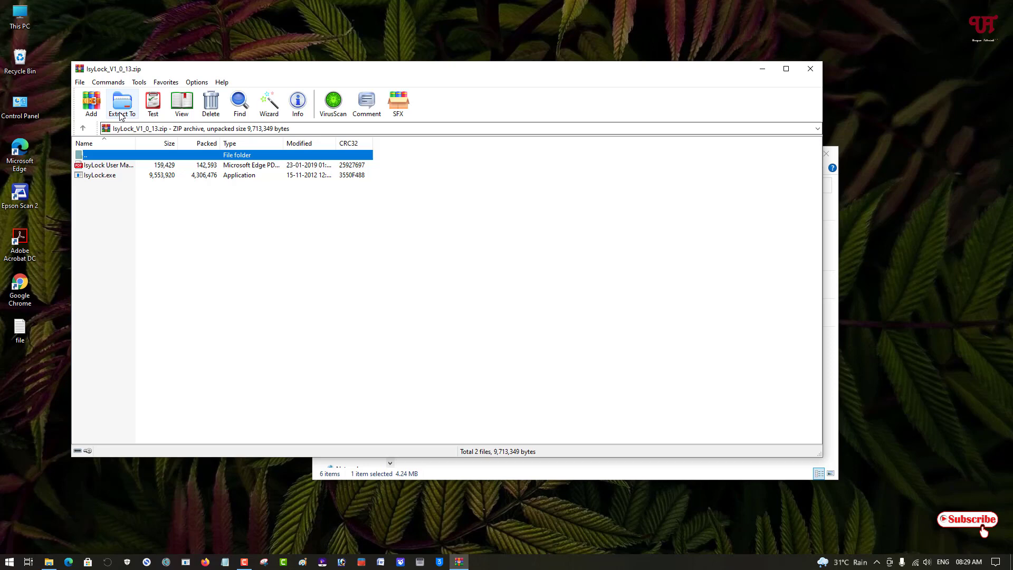
{"action": "left_click", "coordinate": [466, 375]}
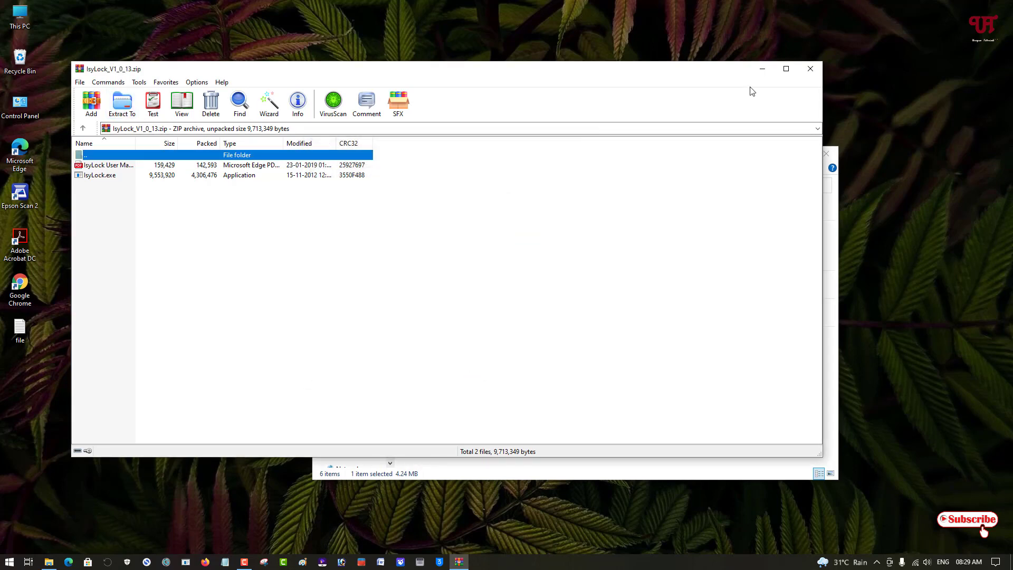
{"action": "left_click", "coordinate": [810, 69]}
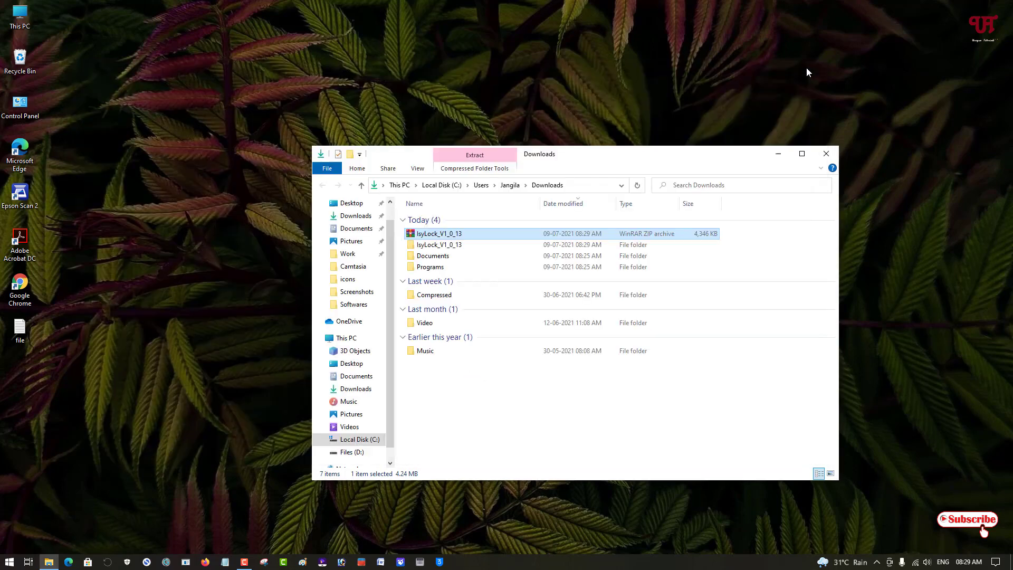
{"action": "double_click", "coordinate": [420, 246]}
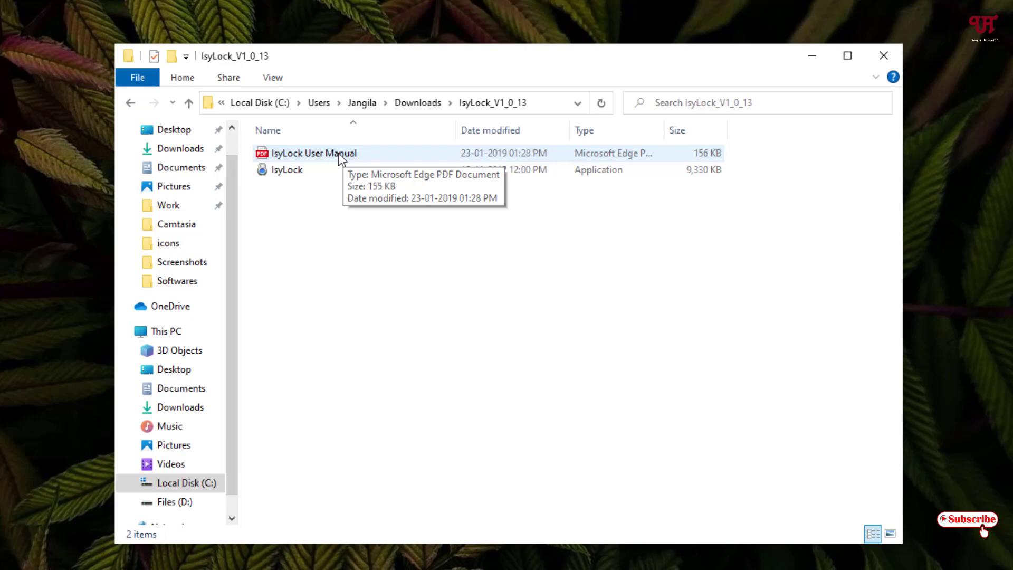
Step: Launch IsyLock.exe, type a new password, and move to the Retype password field
{"action": "double_click", "coordinate": [275, 172]}
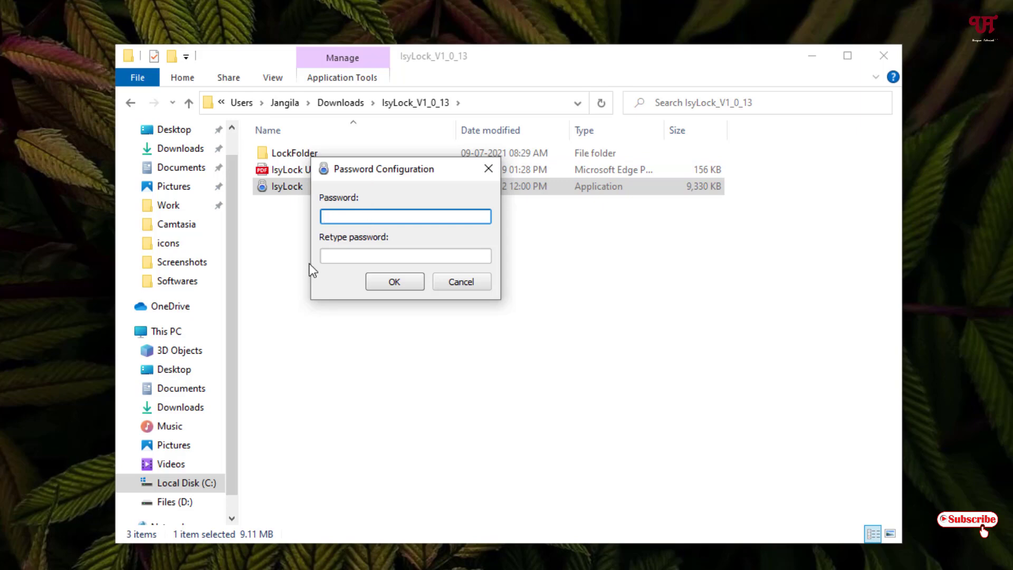
{"action": "type", "text": "12345678"}
{"action": "left_click", "coordinate": [348, 257]}
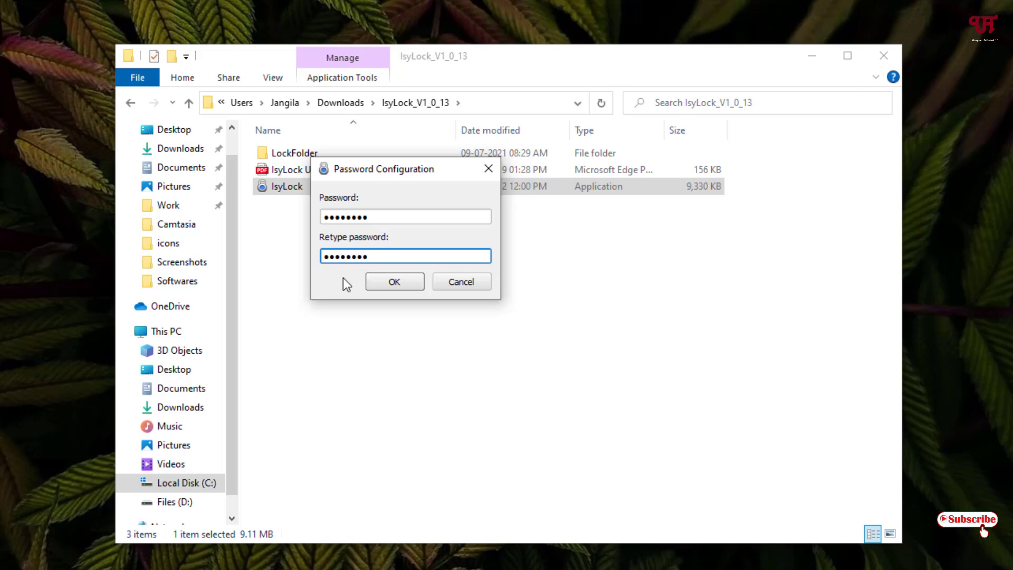
Step: Confirm the new password and lock LockFolder with the padlock button so it's hidden
{"action": "left_click", "coordinate": [414, 281]}
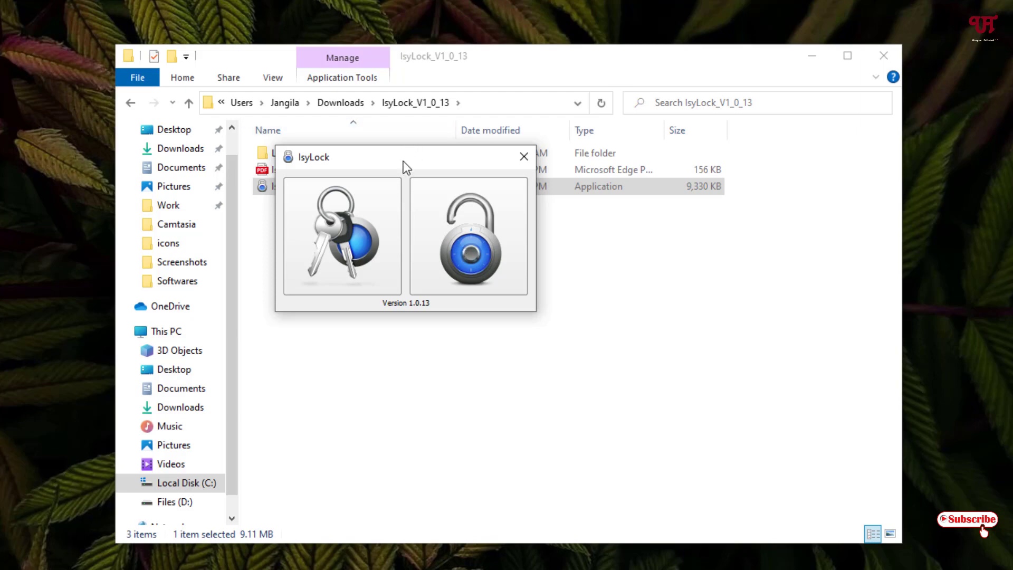
{"action": "left_click_drag", "start_coordinate": [403, 160], "coordinate": [489, 244]}
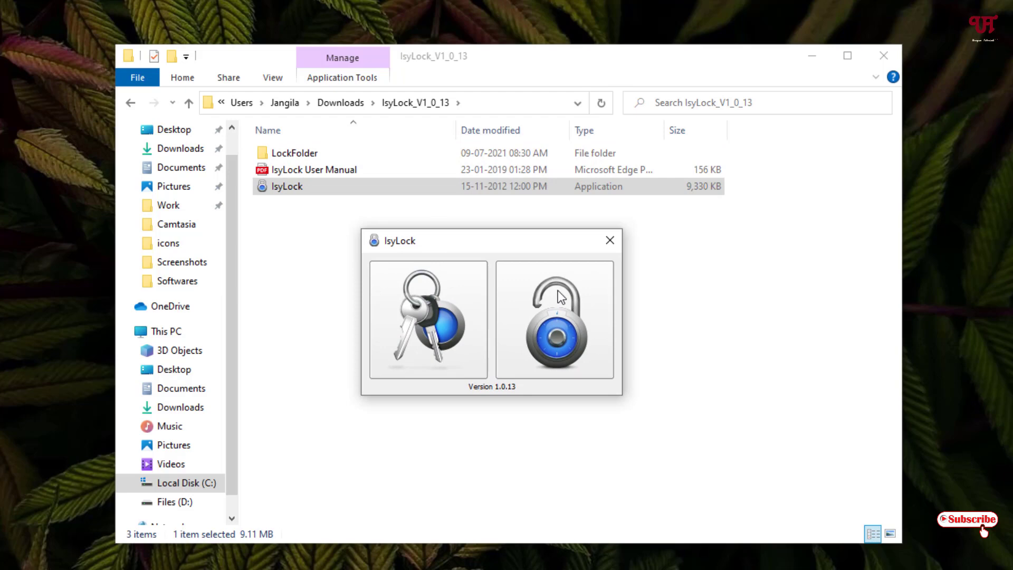
{"action": "left_click", "coordinate": [565, 337]}
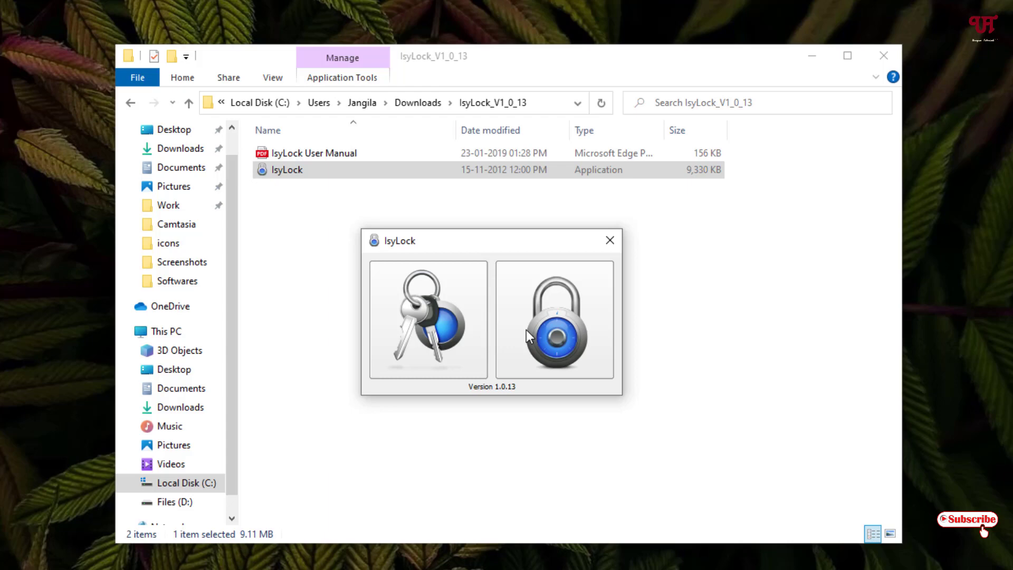
Step: Unlock LockFolder by entering the password, then close IsyLock
{"action": "left_click", "coordinate": [540, 334]}
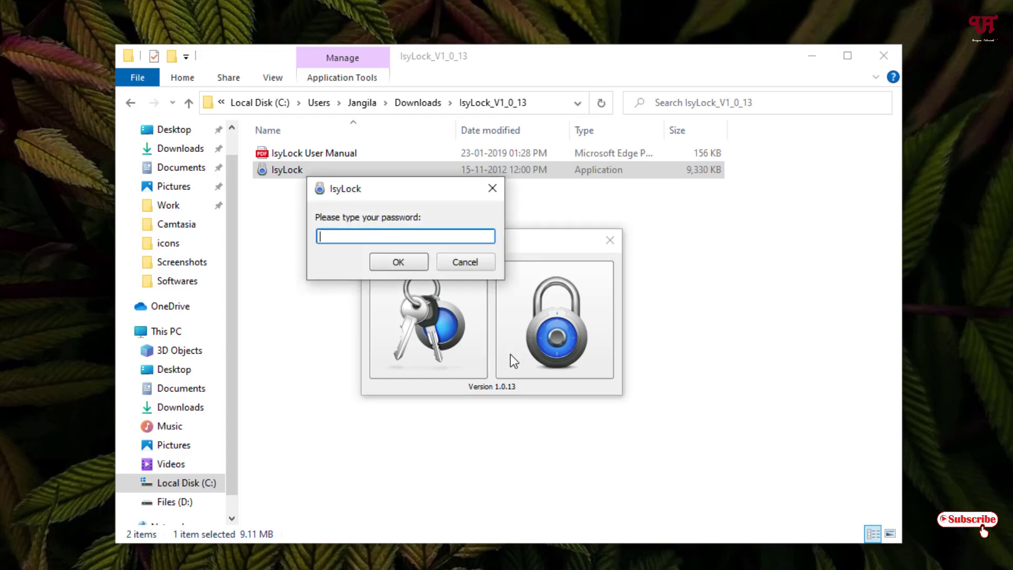
{"action": "type", "text": "123456789"}
{"action": "left_click", "coordinate": [394, 256]}
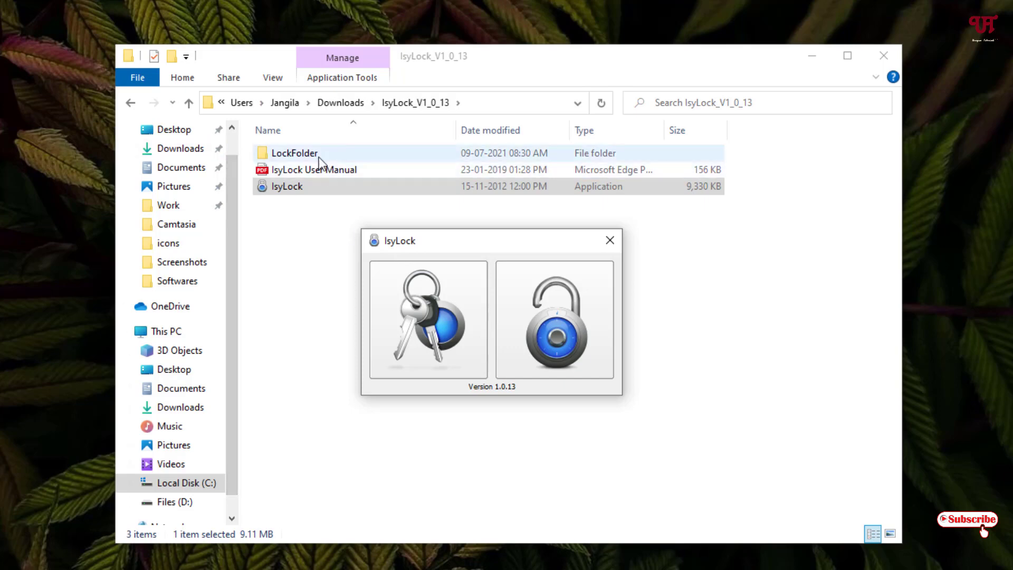
{"action": "left_click", "coordinate": [608, 241]}
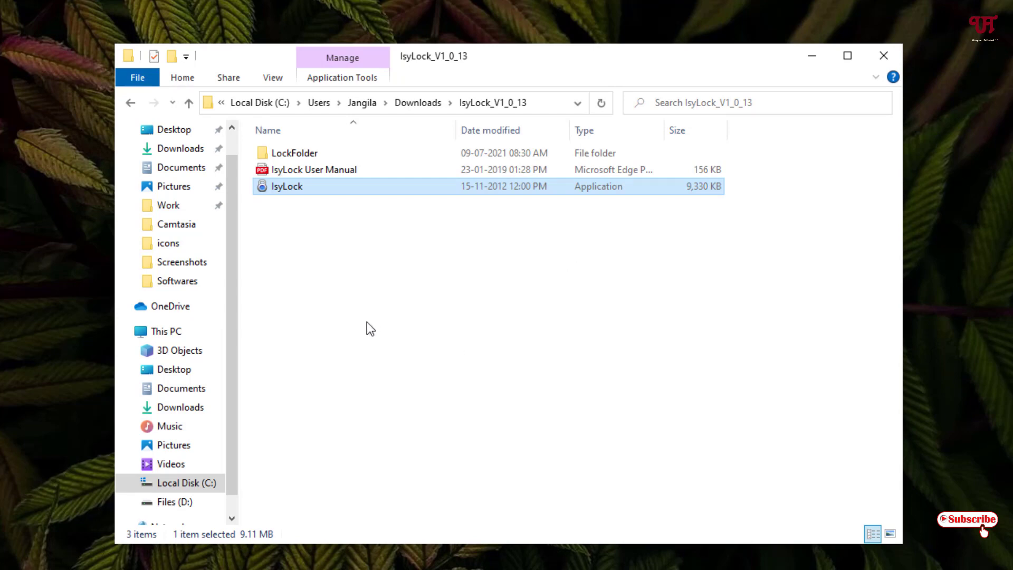
Step: Drag LockFolder from IsyLock_V1_0_13 onto the desktop, then select IsyLock.exe
{"action": "left_click_drag", "start_coordinate": [288, 151], "coordinate": [253, 168]}
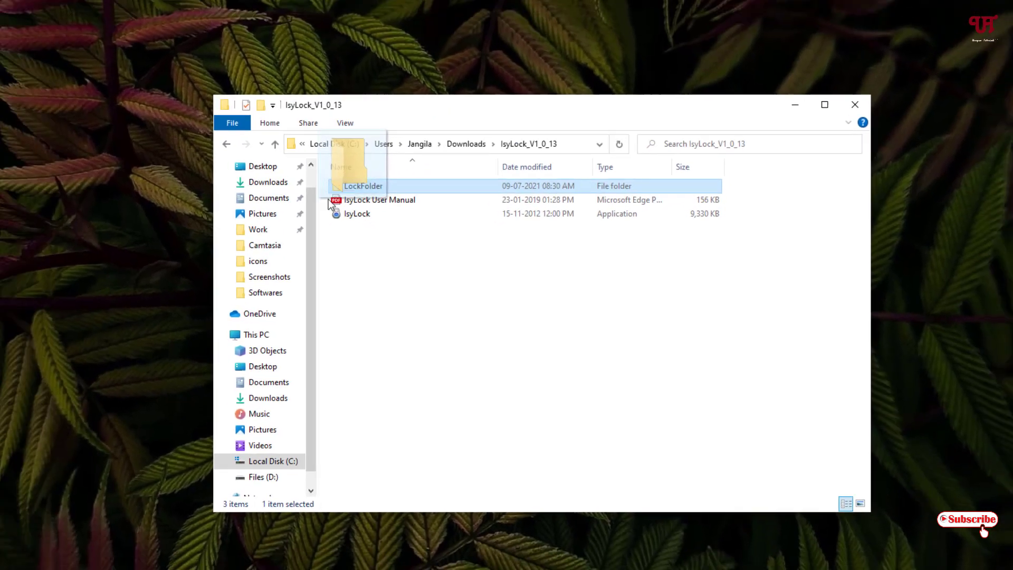
{"action": "left_click_drag", "start_coordinate": [329, 203], "coordinate": [0, 430]}
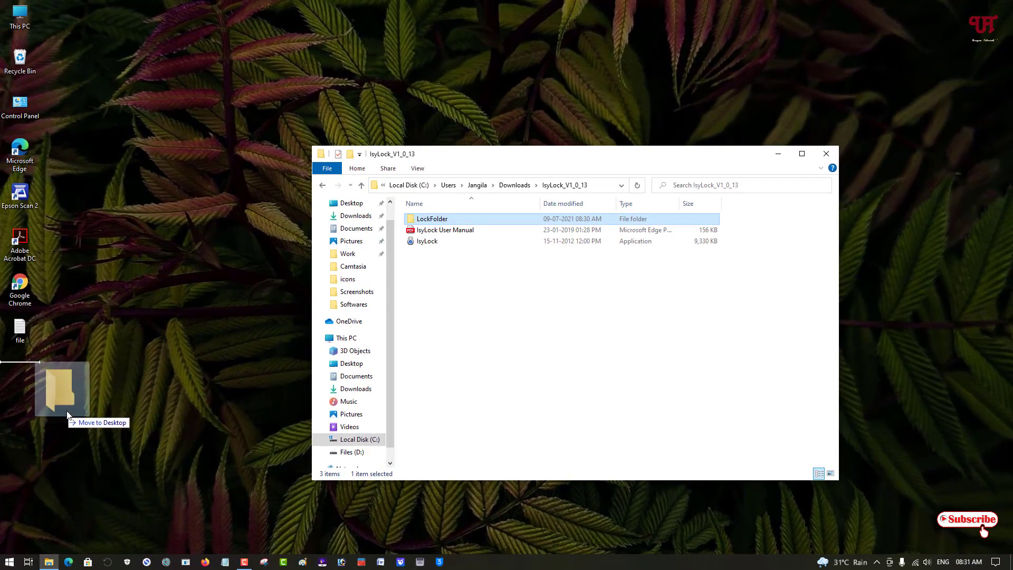
{"action": "left_click_drag", "start_coordinate": [68, 416], "coordinate": [77, 417]}
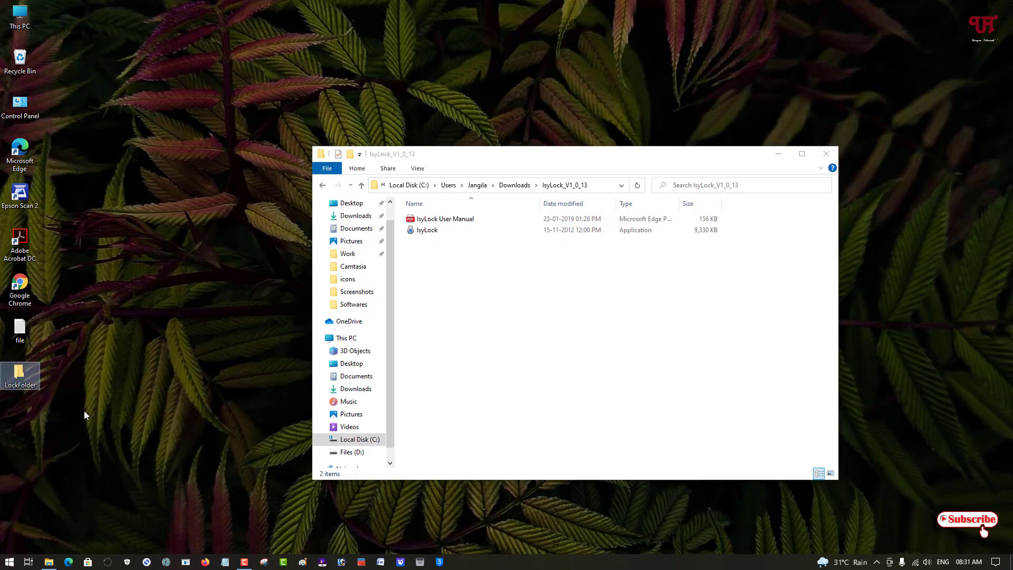
{"action": "left_click", "coordinate": [247, 350]}
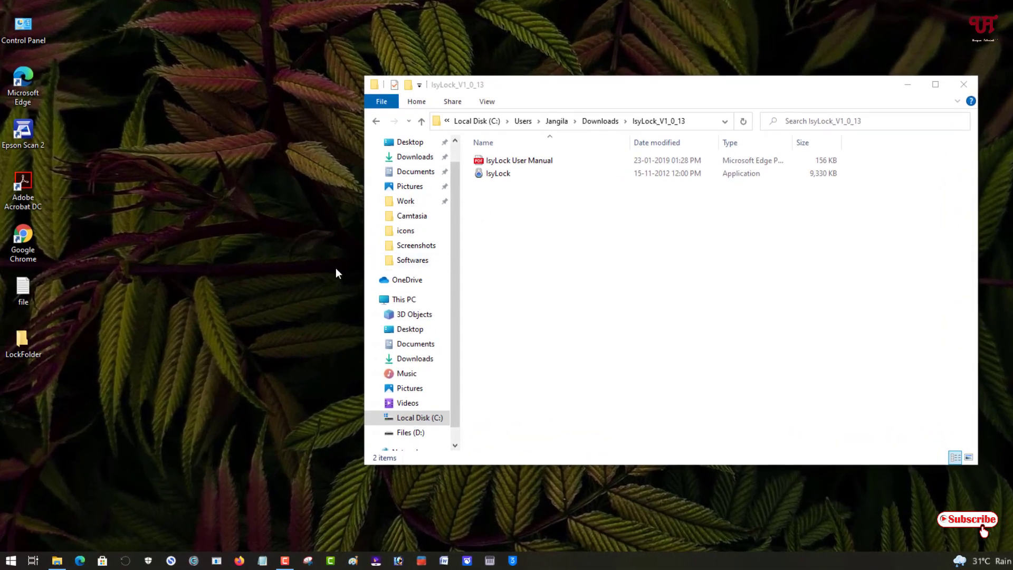
{"action": "left_click", "coordinate": [491, 176]}
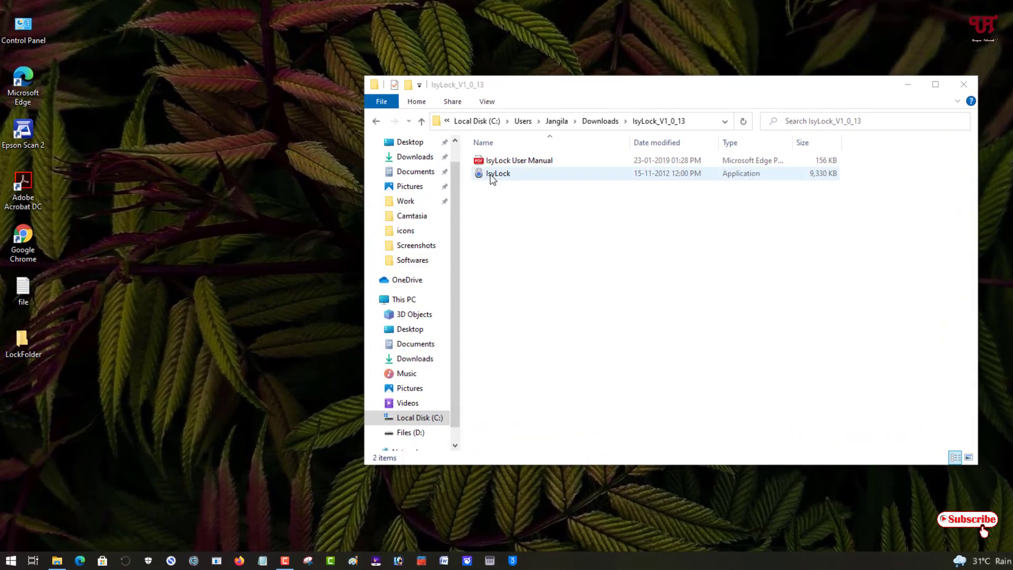
Step: Relaunch IsyLock.exe, cancel its password setup, and drag the desktop 'file' into LockFolder
{"action": "double_click", "coordinate": [491, 176]}
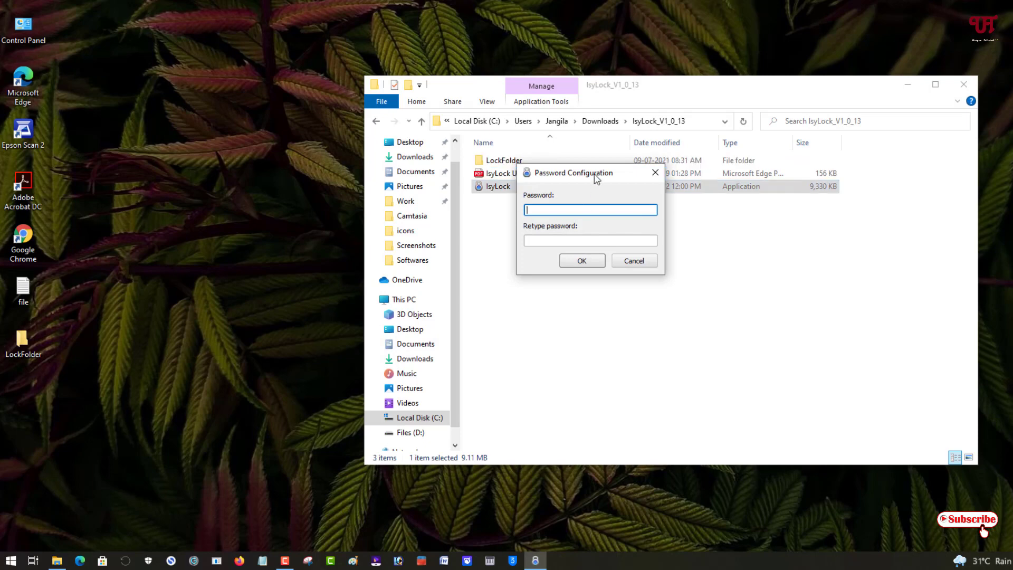
{"action": "left_click_drag", "start_coordinate": [596, 178], "coordinate": [617, 227]}
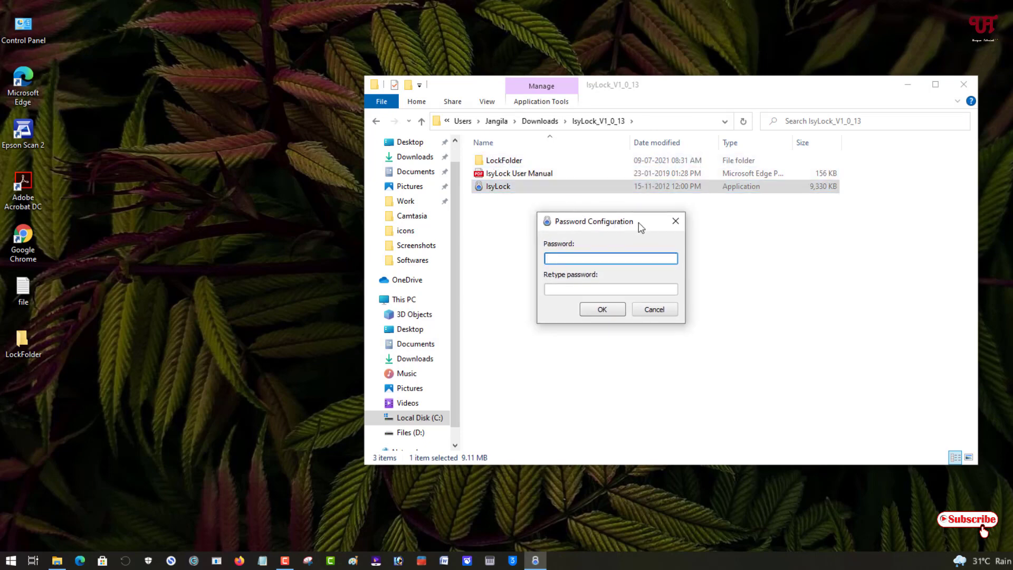
{"action": "left_click", "coordinate": [675, 222]}
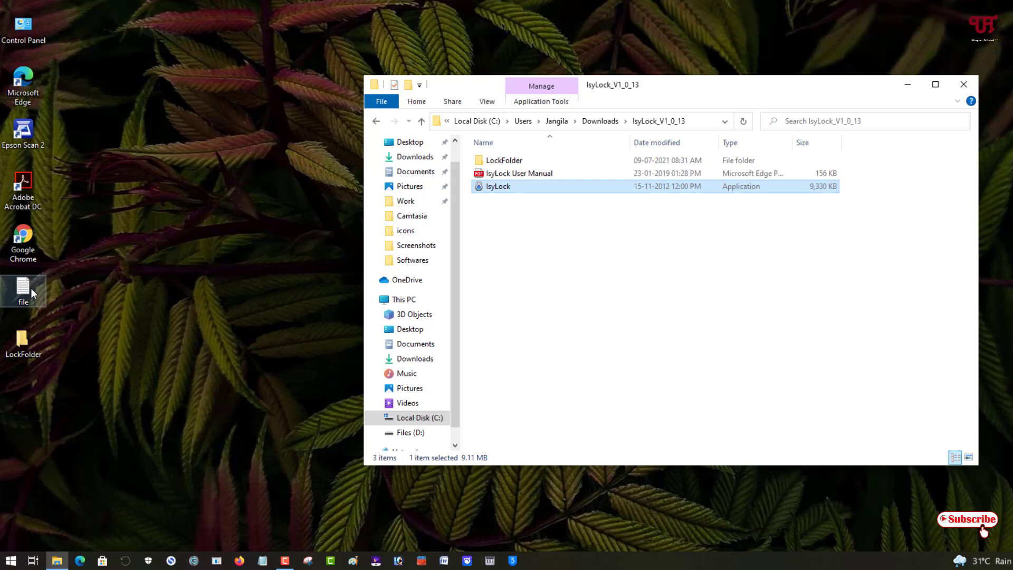
{"action": "left_click_drag", "start_coordinate": [30, 288], "coordinate": [23, 341]}
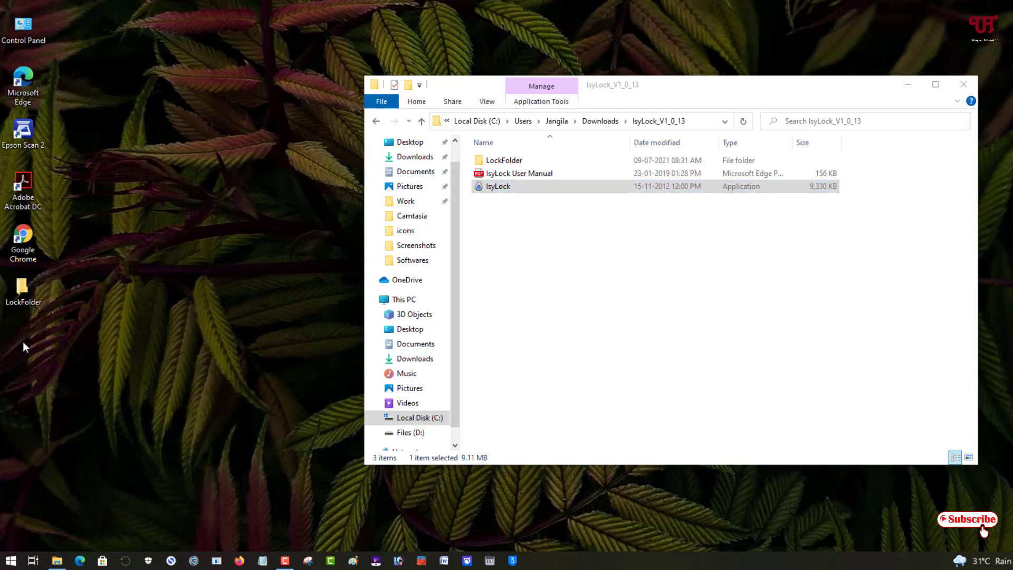
Step: Open the desktop LockFolder to check its contents, then close it
{"action": "double_click", "coordinate": [23, 290]}
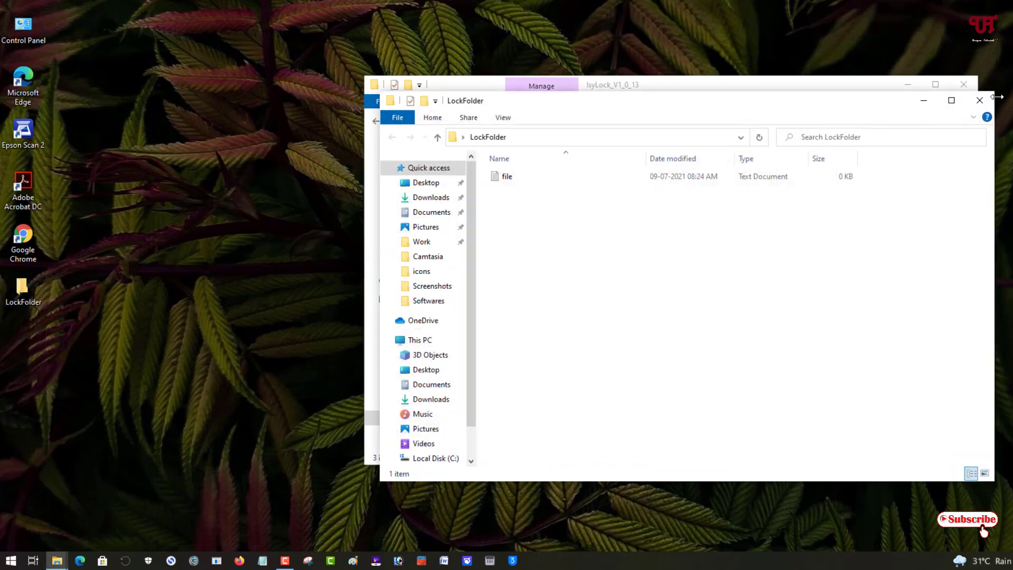
{"action": "left_click", "coordinate": [980, 100]}
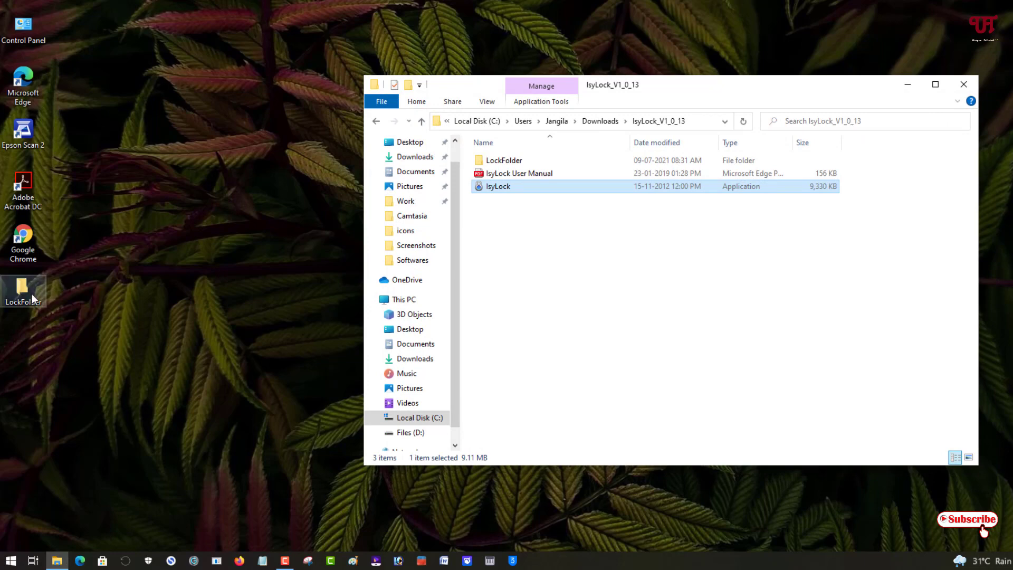
{"action": "left_click", "coordinate": [578, 261]}
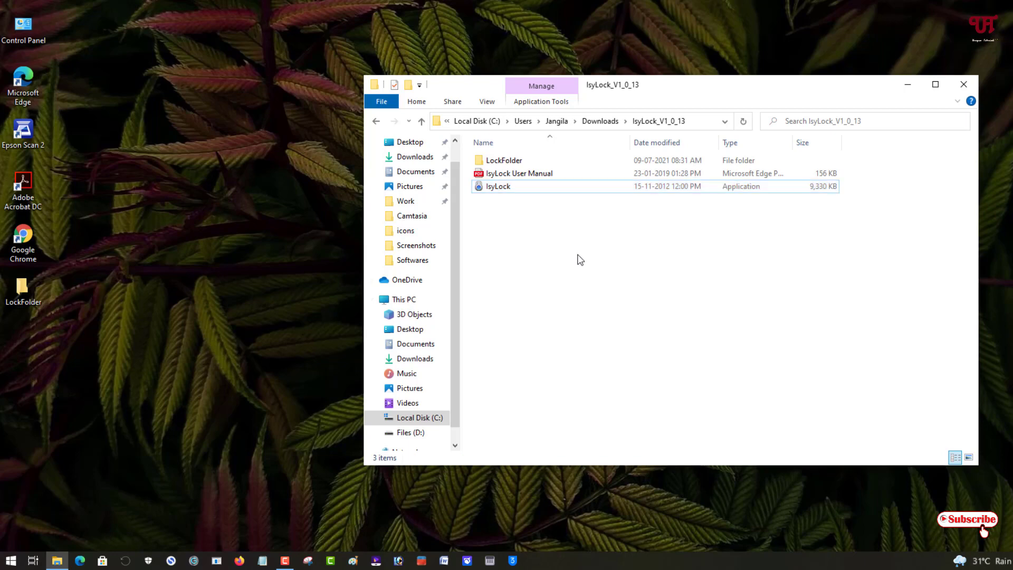
Step: Copy IsyLock.exe from IsyLock_V1_0_13 and paste it onto the desktop
{"action": "right_click", "coordinate": [497, 193]}
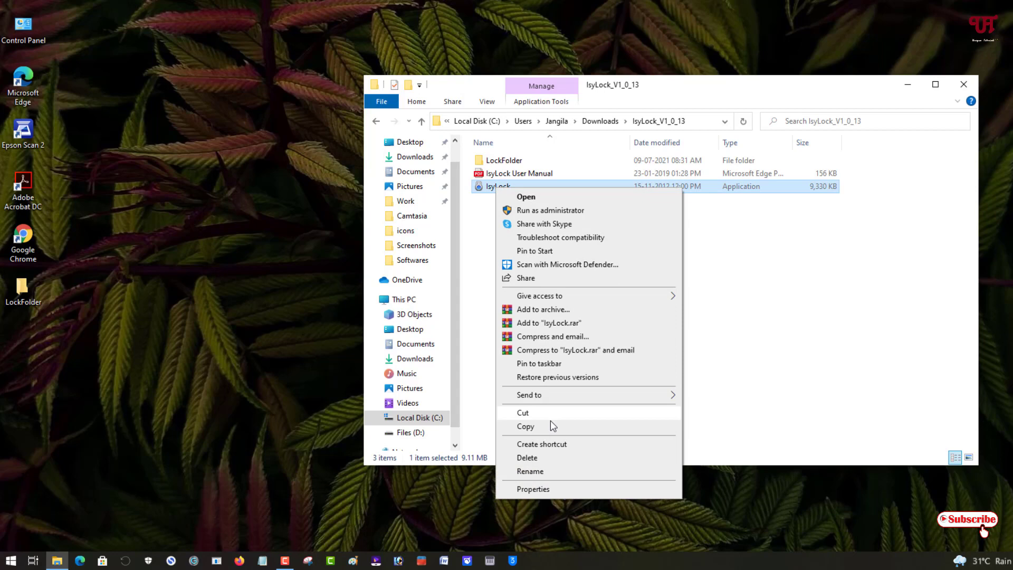
{"action": "left_click", "coordinate": [550, 420]}
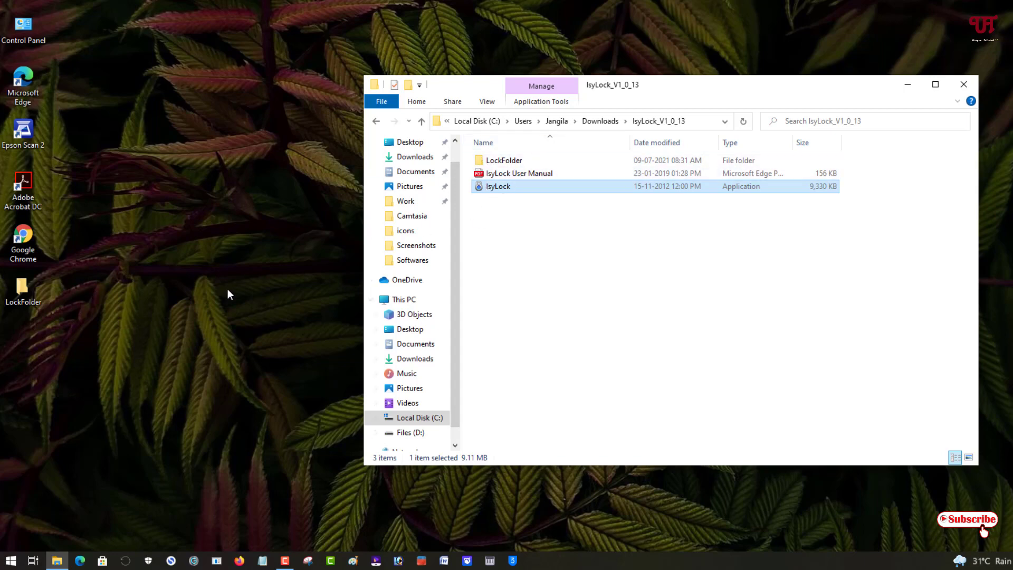
{"action": "right_click", "coordinate": [104, 356]}
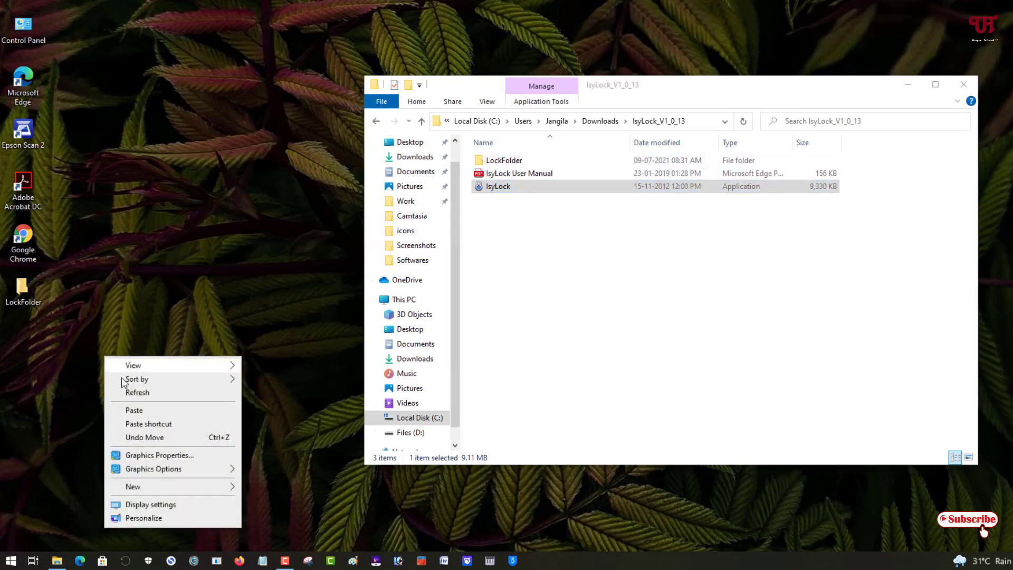
{"action": "left_click", "coordinate": [144, 411]}
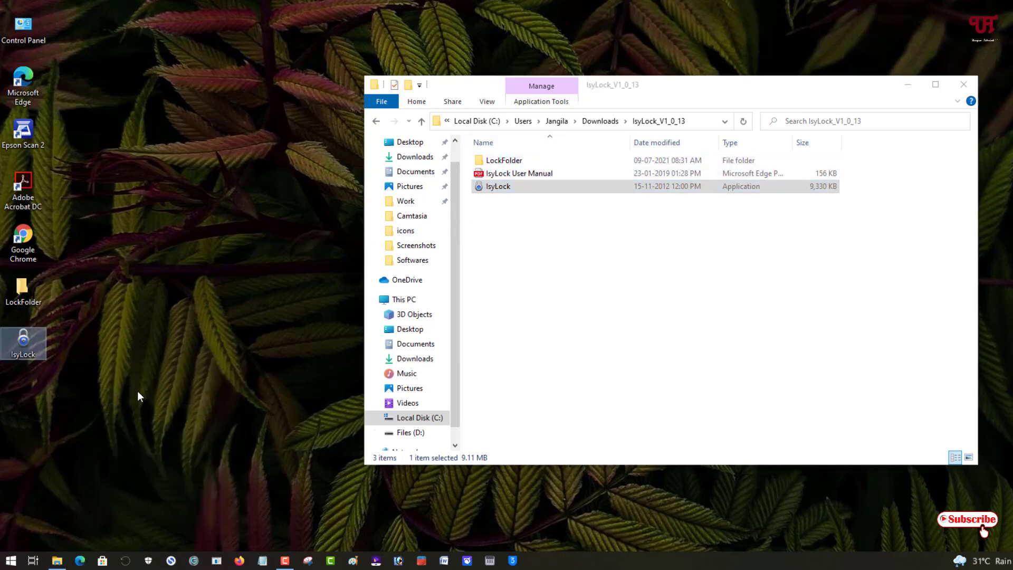
{"action": "left_click", "coordinate": [19, 294]}
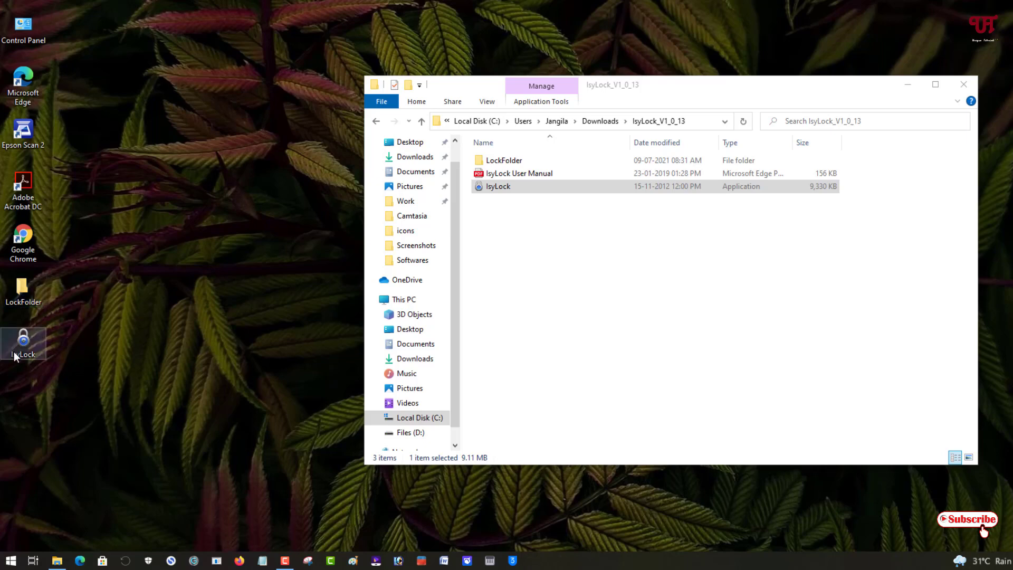
Step: Run the desktop IsyLock copy and lock LockFolder, hiding it from the desktop
{"action": "double_click", "coordinate": [16, 349]}
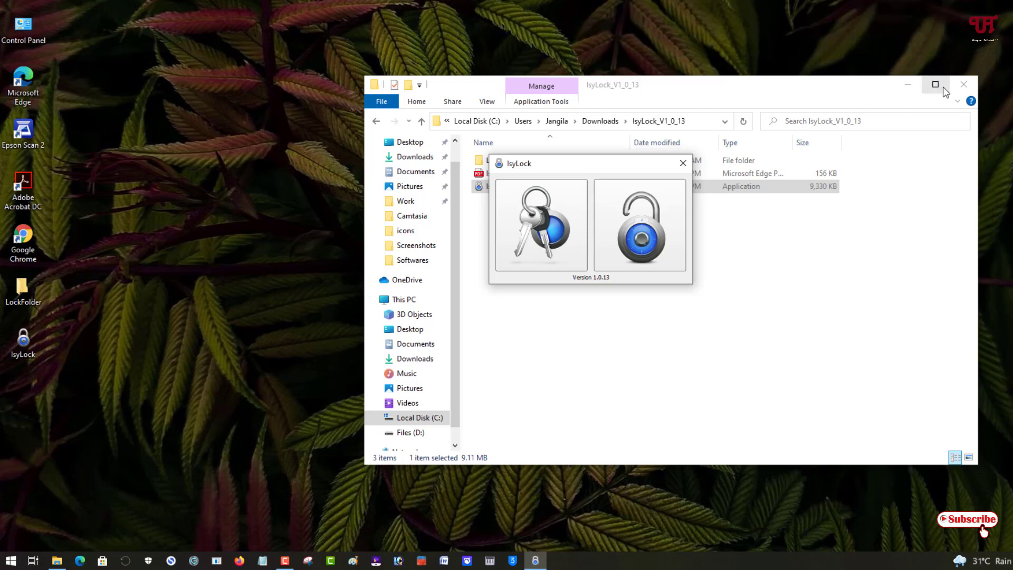
{"action": "left_click", "coordinate": [907, 84]}
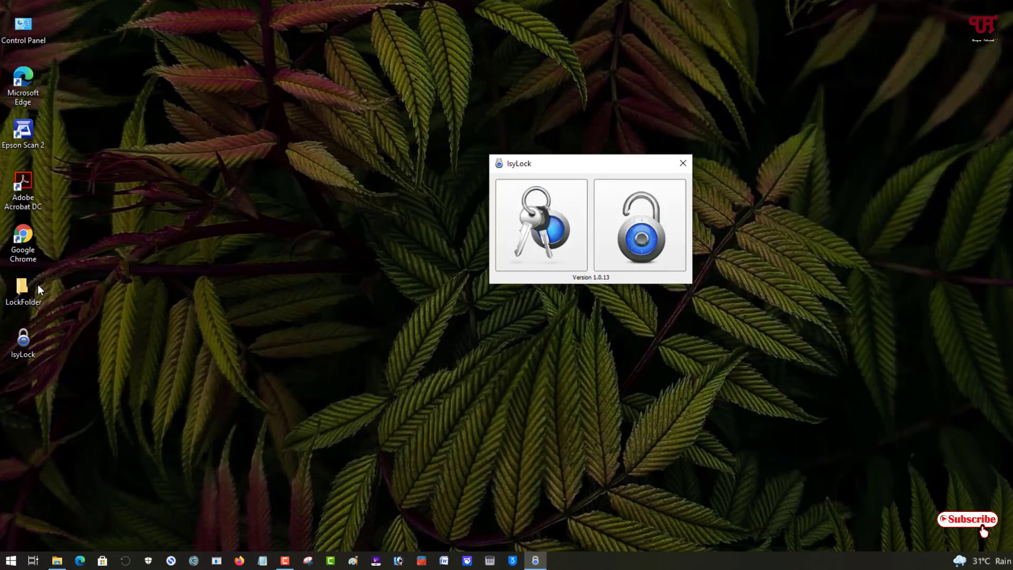
{"action": "left_click", "coordinate": [636, 240]}
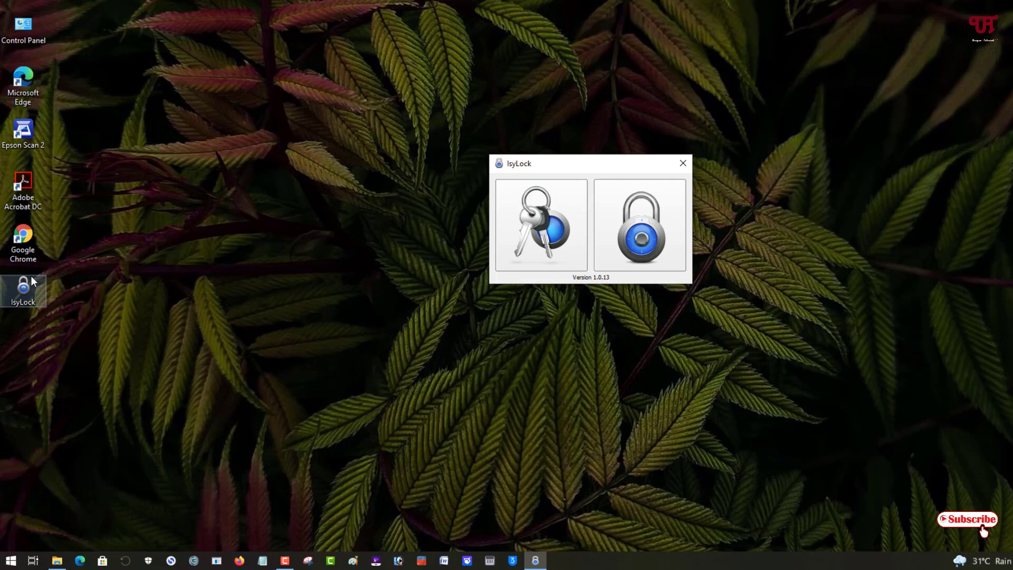
Step: Close IsyLock, permanently delete its desktop copy with Shift+Delete, and restore the IsyLock_V1_0_13 window
{"action": "left_click", "coordinate": [688, 161]}
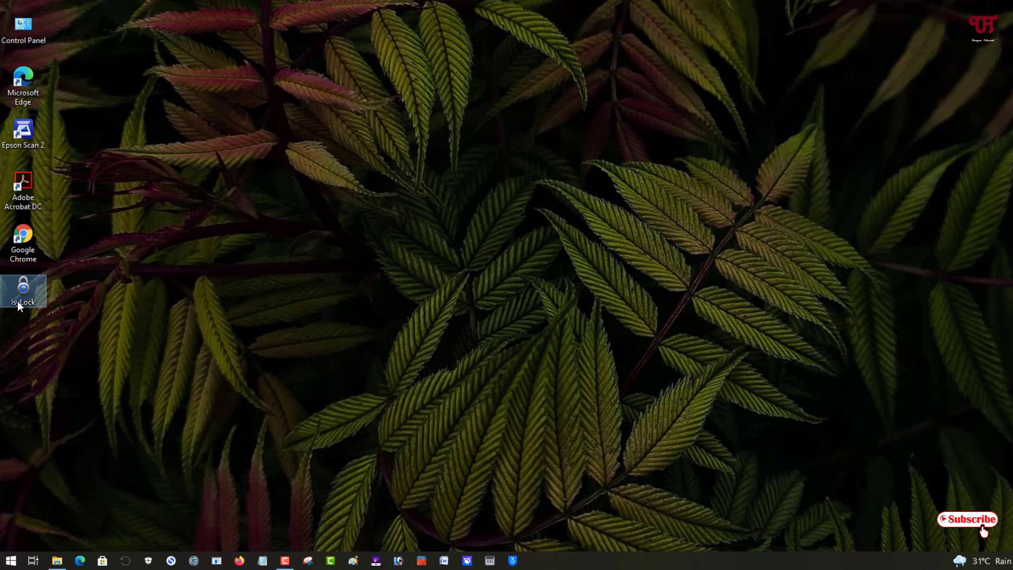
{"action": "key", "text": "shift+Delete"}
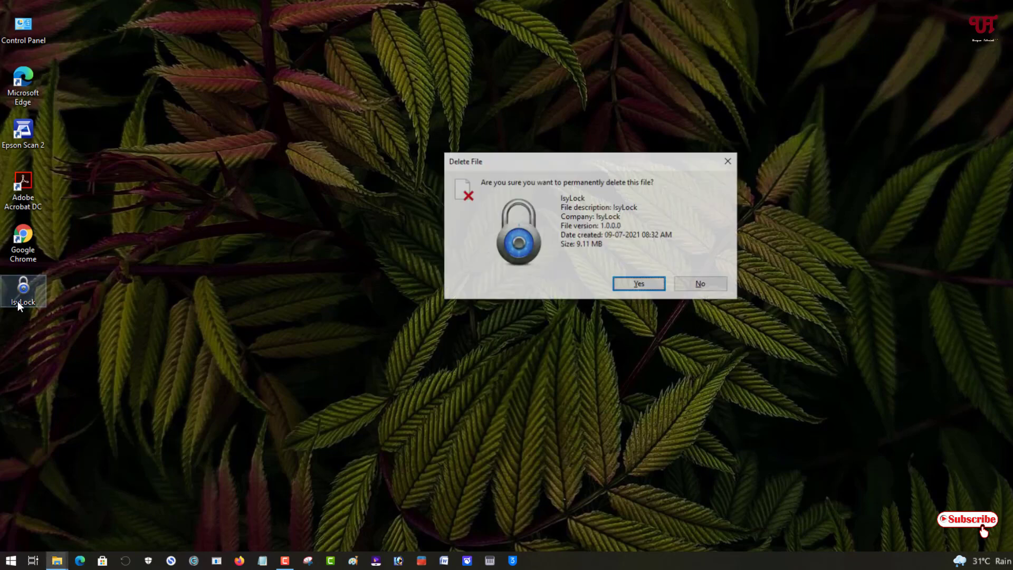
{"action": "key", "text": "Return"}
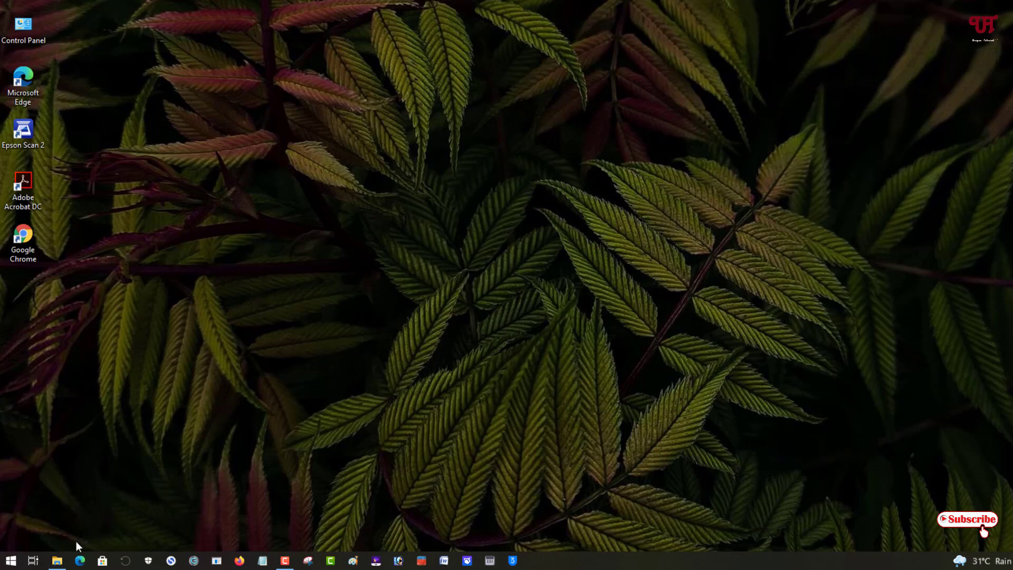
{"action": "left_click", "coordinate": [57, 560]}
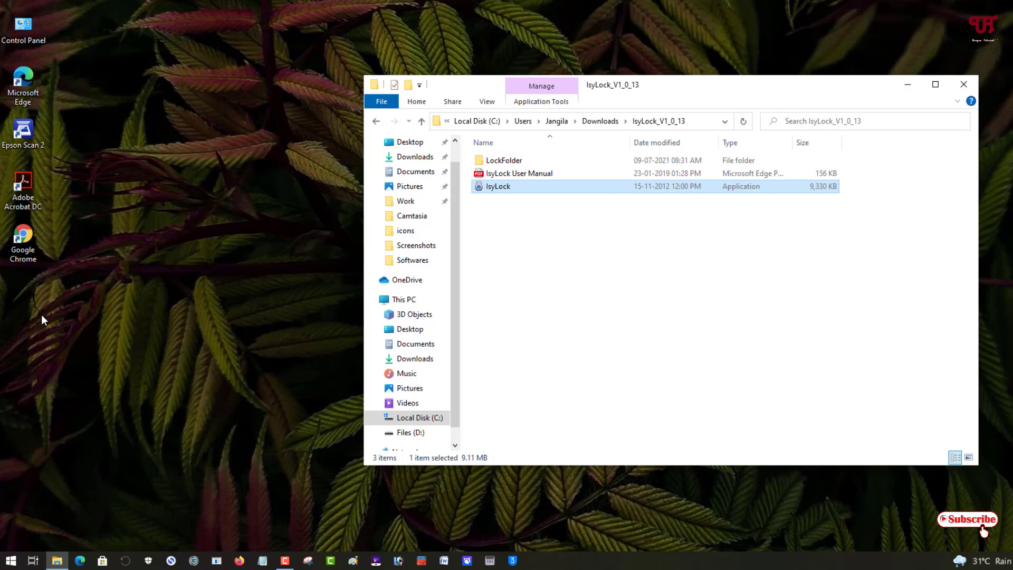
Step: Copy the IsyLock executable from Explorer and paste a fresh copy onto the desktop
{"action": "right_click", "coordinate": [505, 191]}
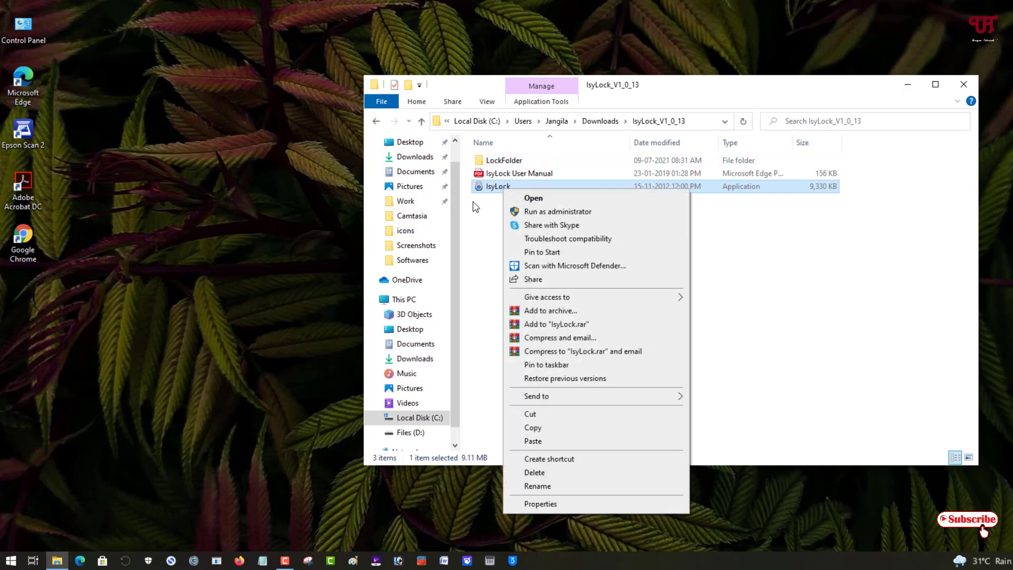
{"action": "left_click", "coordinate": [486, 192]}
{"action": "right_click", "coordinate": [485, 192]}
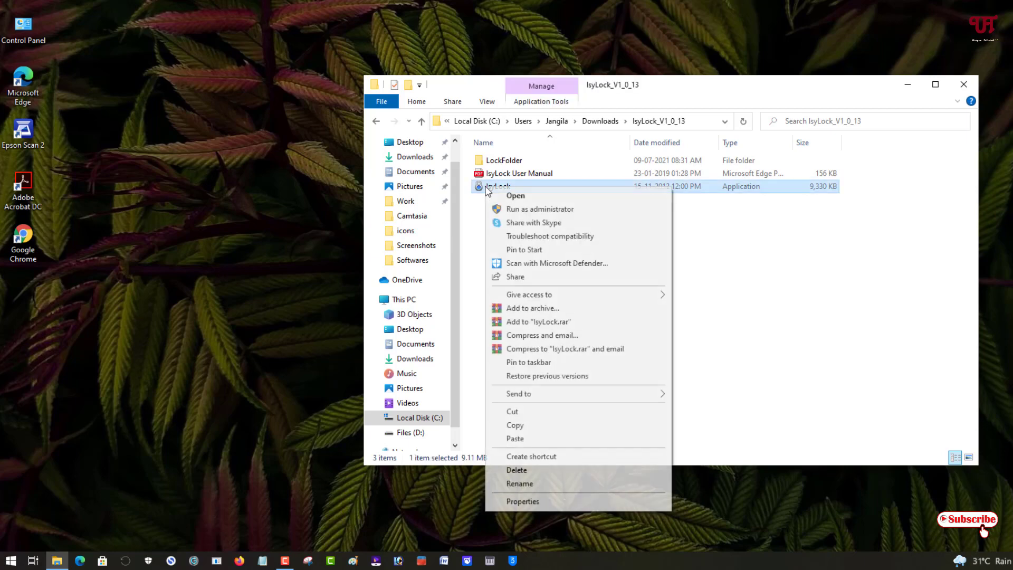
{"action": "left_click", "coordinate": [520, 426]}
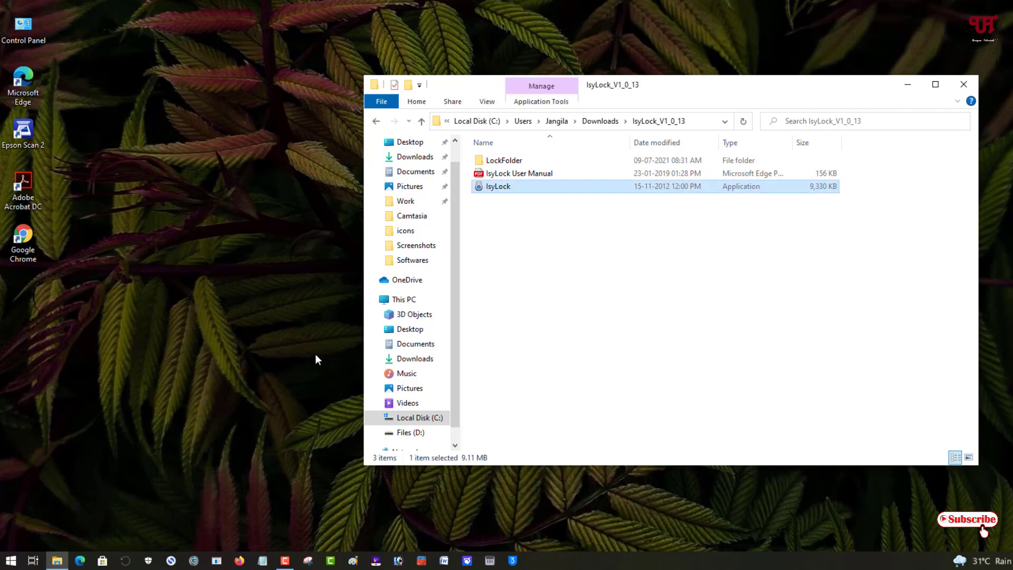
{"action": "right_click", "coordinate": [46, 342]}
{"action": "left_click", "coordinate": [66, 400]}
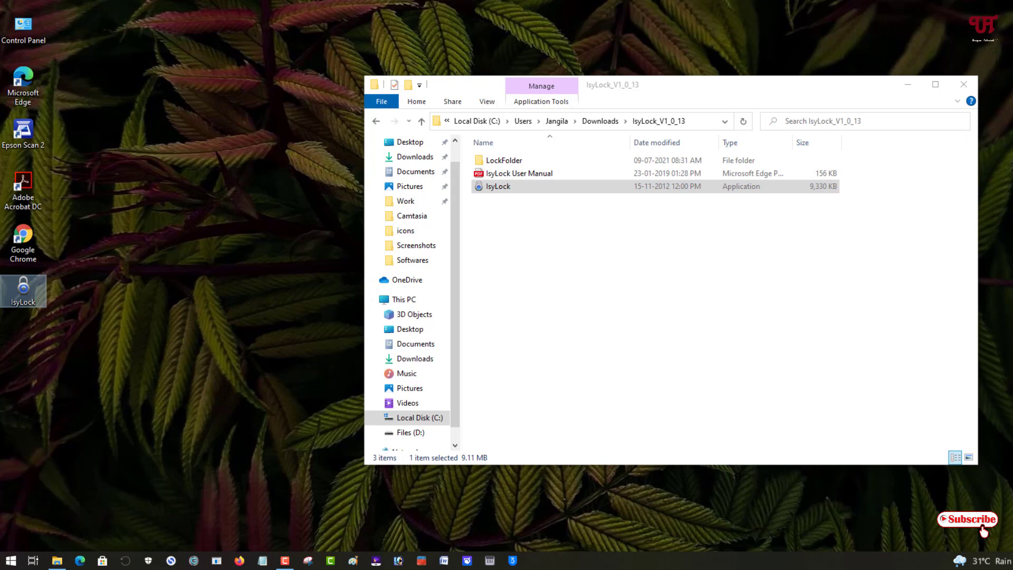
{"action": "left_click", "coordinate": [908, 84]}
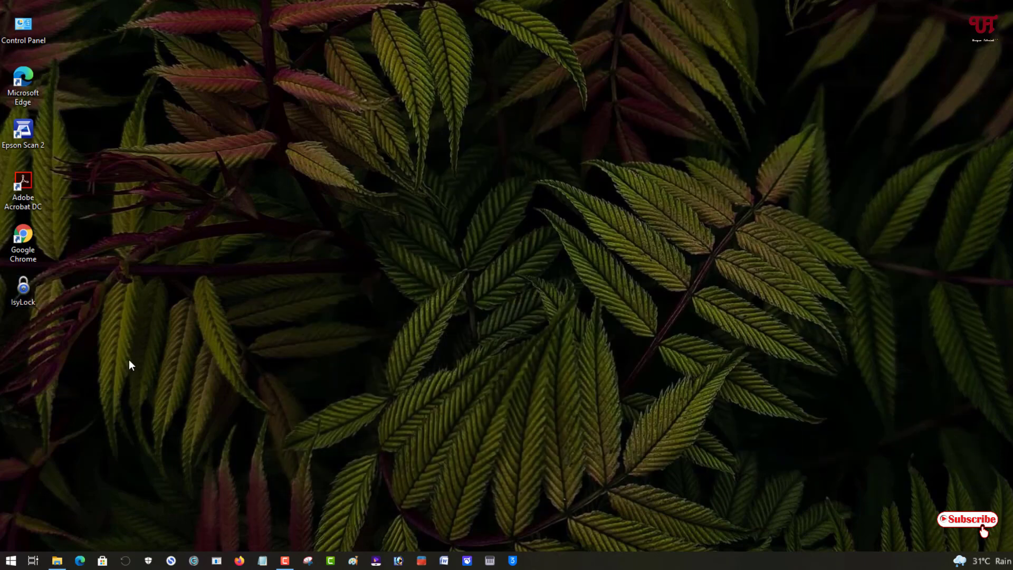
Step: Launch the desktop IsyLock copy and unlock LockFolder by entering its password
{"action": "double_click", "coordinate": [26, 298]}
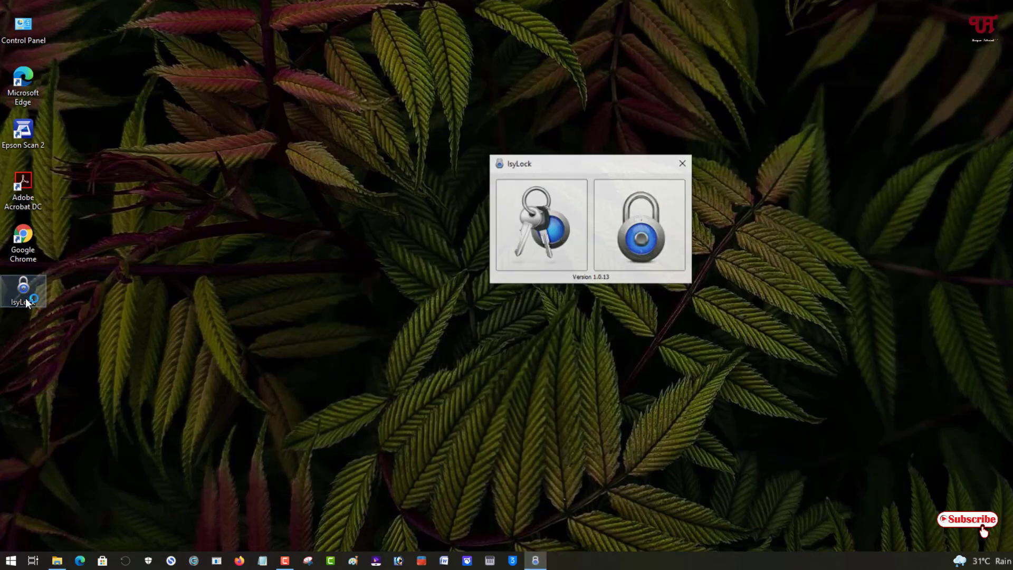
{"action": "left_click", "coordinate": [642, 246]}
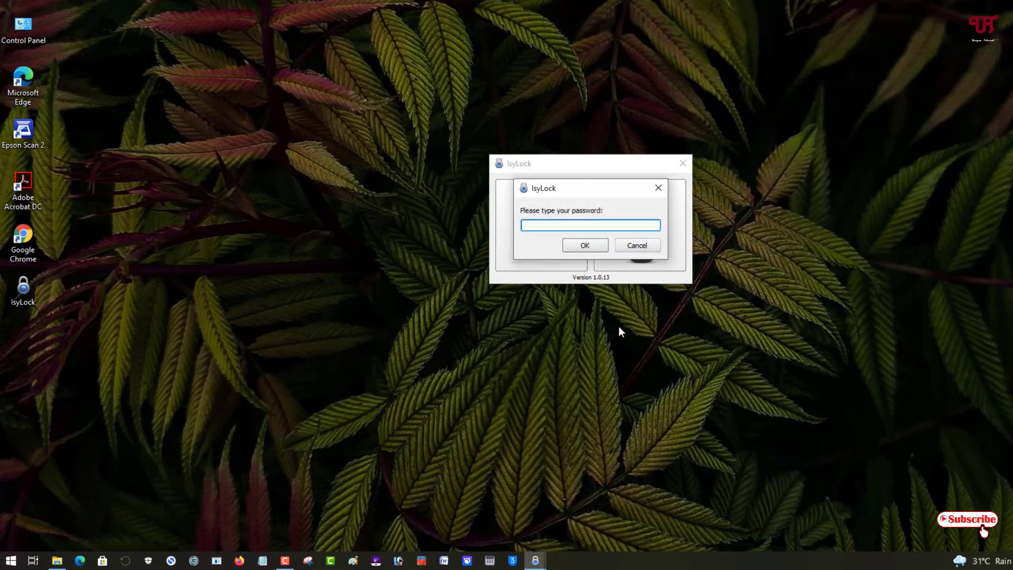
{"action": "type", "text": "12345678"}
{"action": "left_click", "coordinate": [594, 250]}
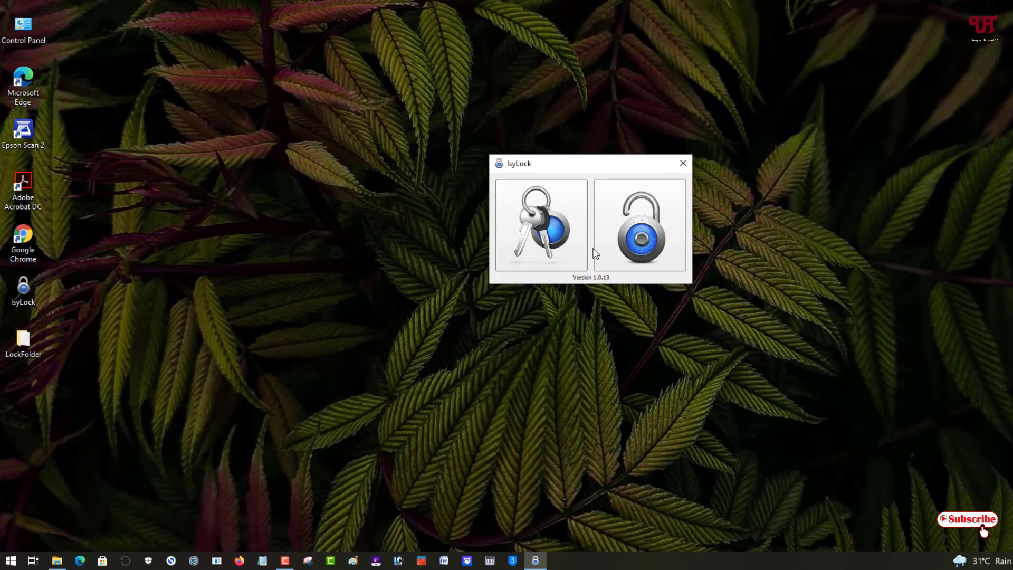
{"action": "double_click", "coordinate": [21, 356]}
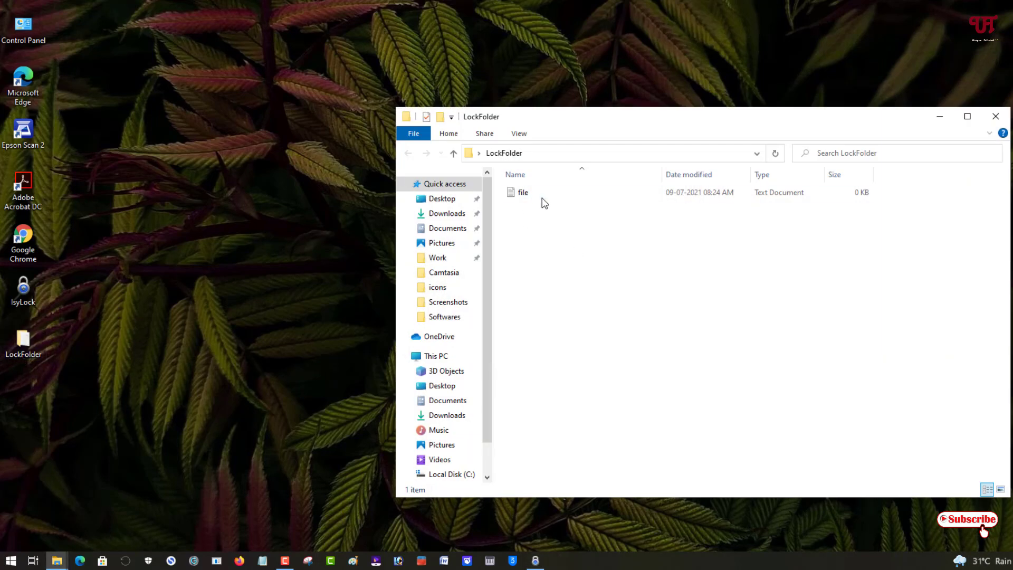
{"action": "left_click", "coordinate": [996, 116]}
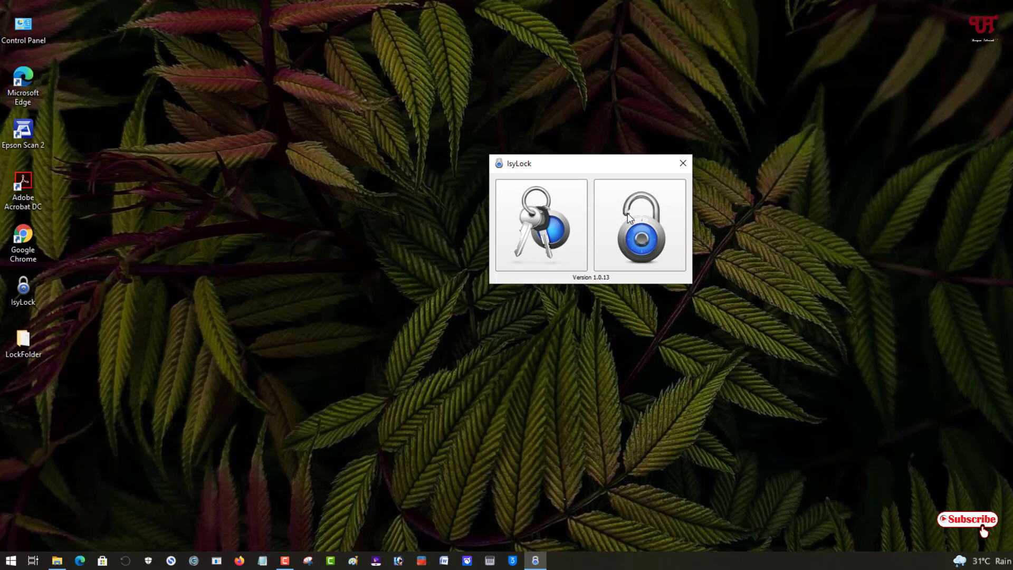
Step: Re-lock LockFolder with the padlock button so it disappears, then close the IsyLock window
{"action": "left_click", "coordinate": [629, 218]}
{"action": "left_click", "coordinate": [683, 163]}
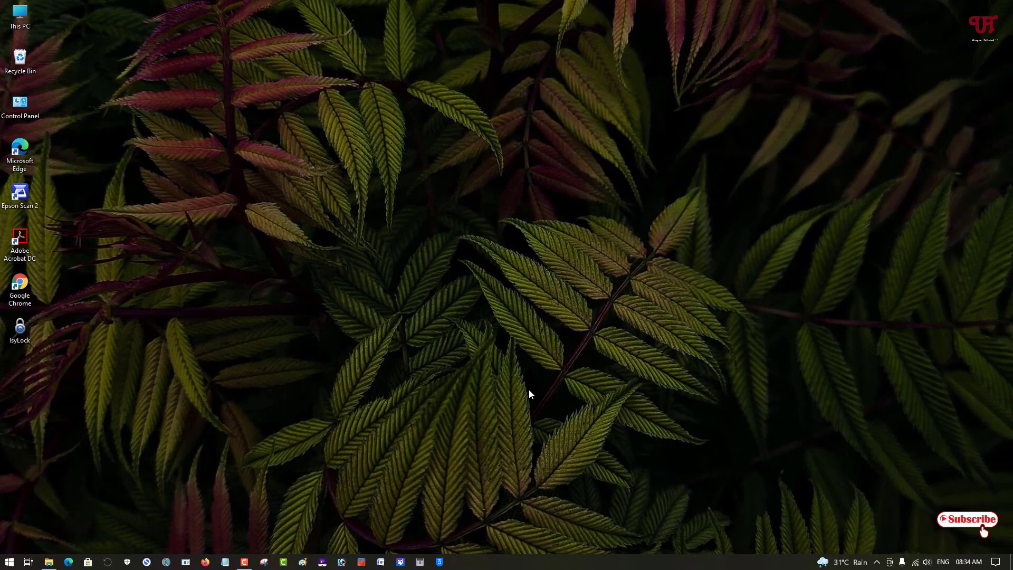